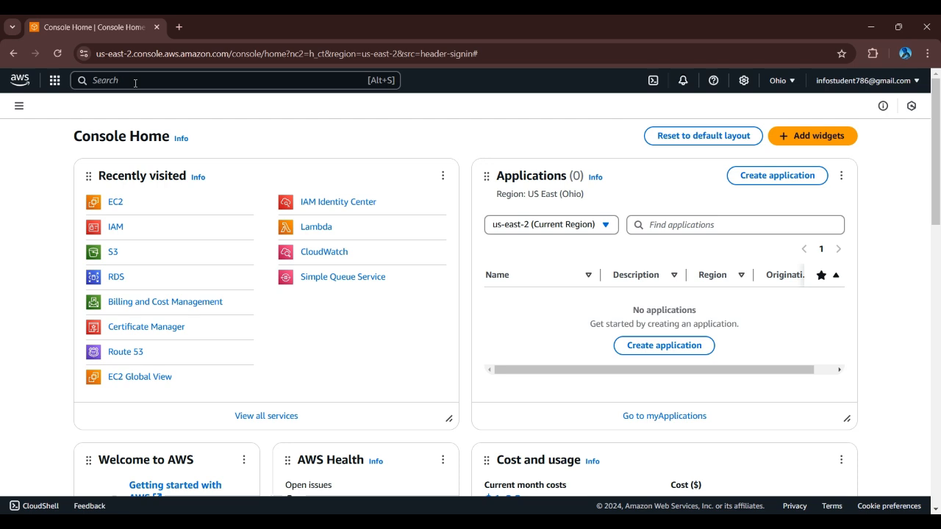
- Search the console for ec2 and open the EC2 service's list of instances
{"action": "left_click", "coordinate": [136, 83]}
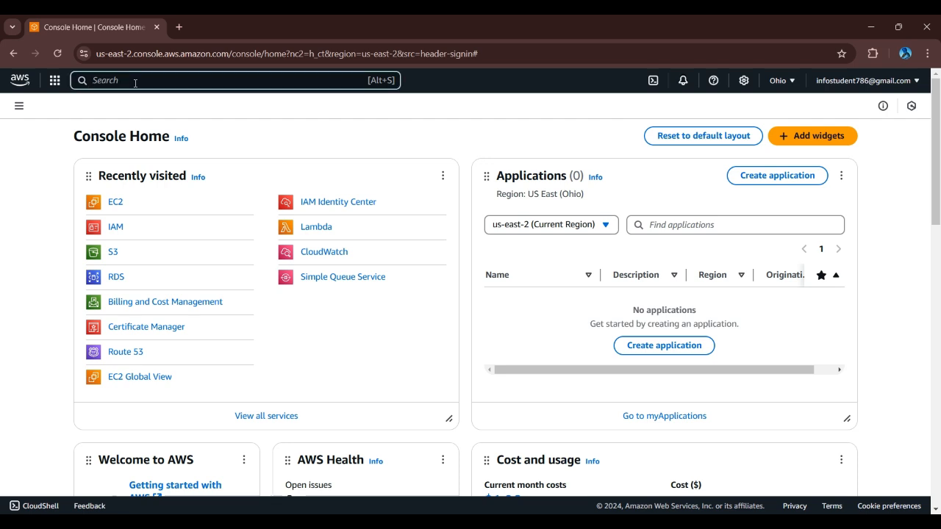
{"action": "type", "text": "ec2"}
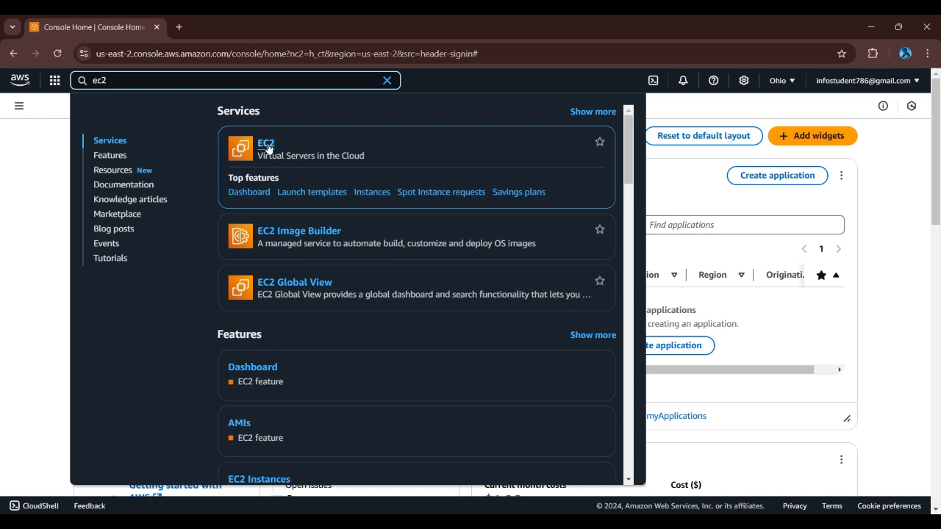
{"action": "left_click", "coordinate": [267, 149]}
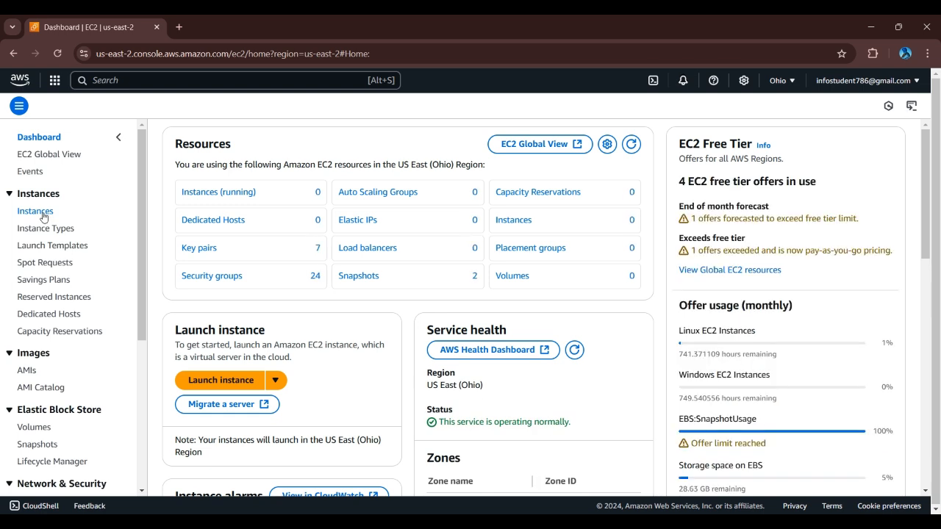
{"action": "left_click", "coordinate": [37, 211]}
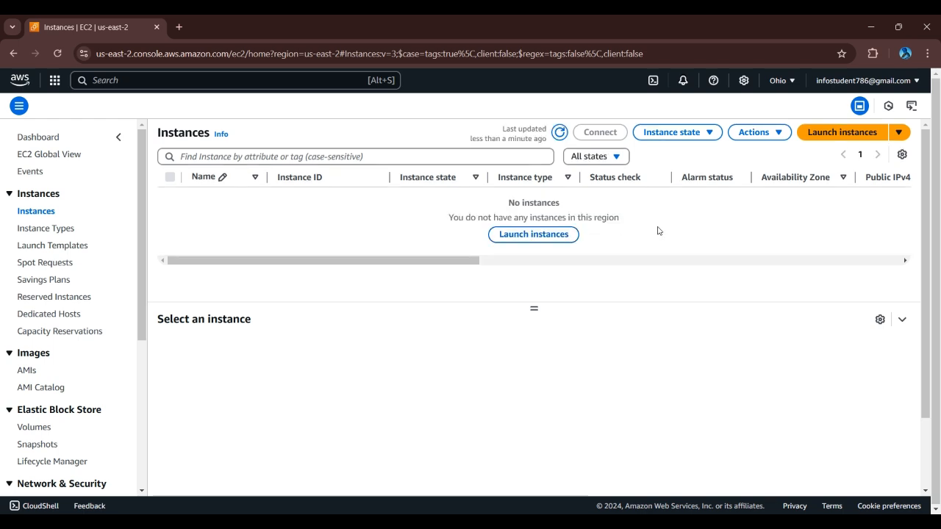
- Start launching a new EC2 instance and name it test-server
{"action": "left_click", "coordinate": [824, 134]}
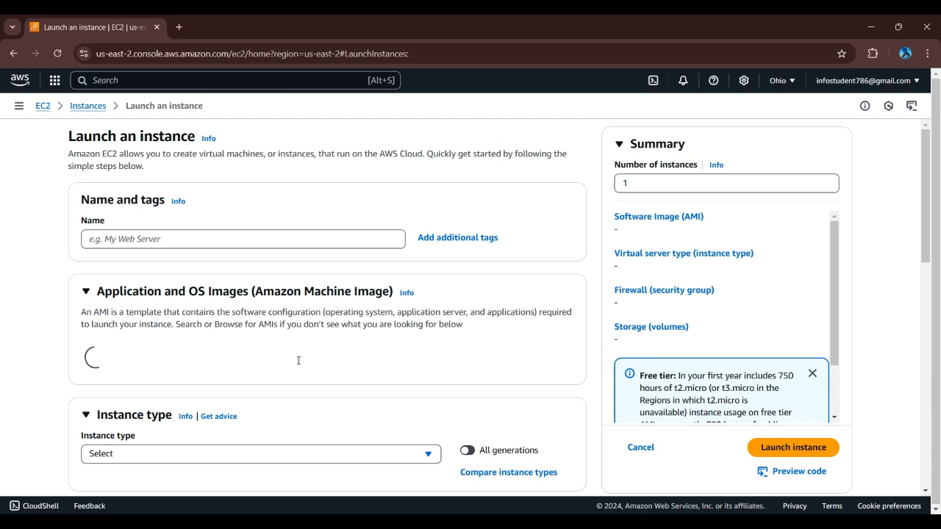
{"action": "left_click", "coordinate": [190, 235]}
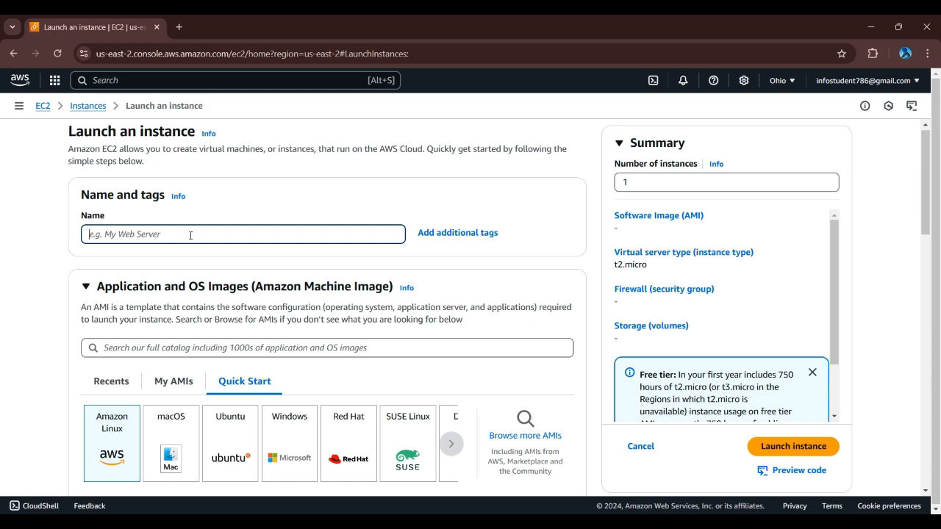
{"action": "type", "text": "test-server"}
- Examine the quick-start operating system images and the details of the Amazon Linux 2023 AMI
{"action": "scroll", "coordinate": [209, 272], "scroll_direction": "down", "scroll_amount": 1}
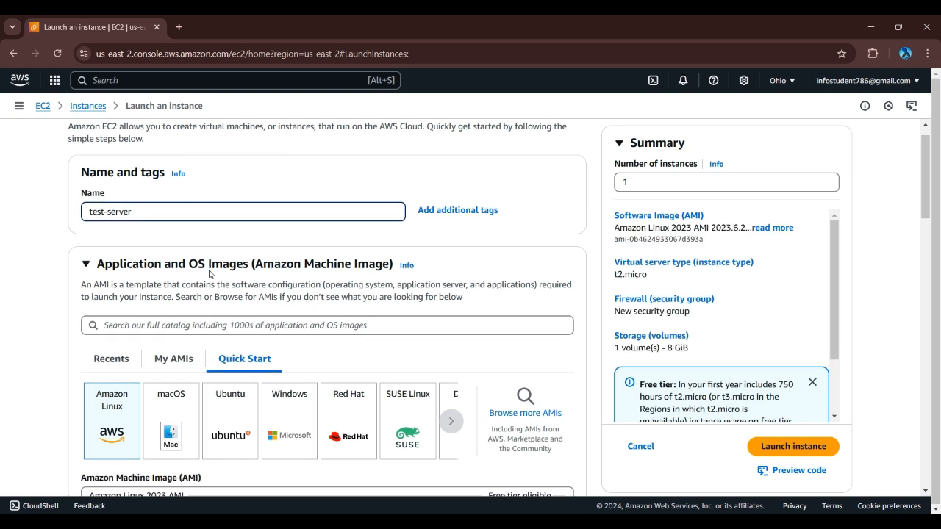
{"action": "scroll", "coordinate": [209, 274], "scroll_direction": "down", "scroll_amount": 1}
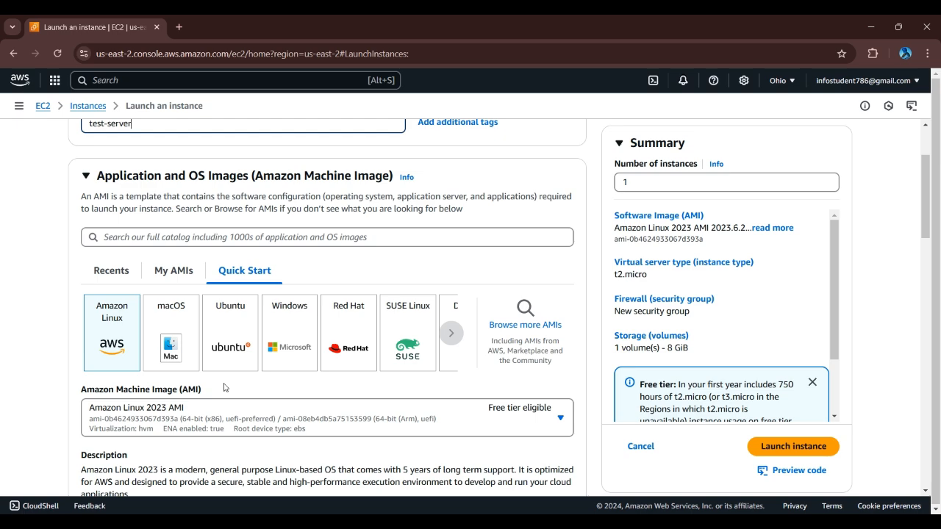
{"action": "scroll", "coordinate": [224, 387], "scroll_direction": "down", "scroll_amount": 2}
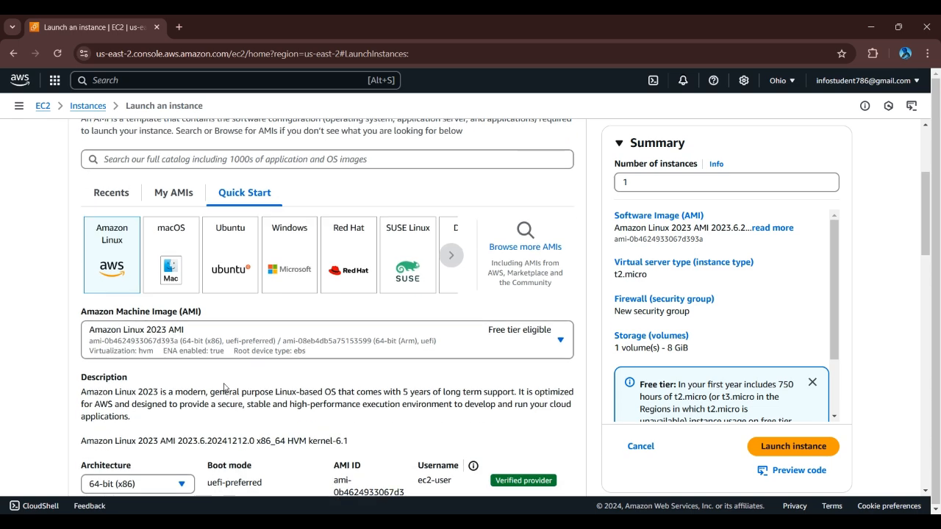
{"action": "scroll", "coordinate": [225, 387], "scroll_direction": "down", "scroll_amount": 1}
{"action": "scroll", "coordinate": [224, 387], "scroll_direction": "down", "scroll_amount": 1}
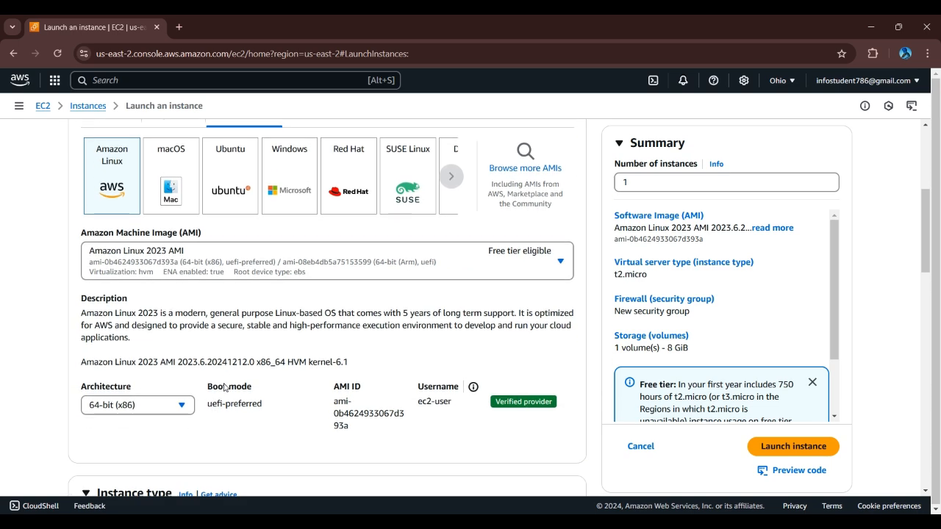
{"action": "scroll", "coordinate": [248, 341], "scroll_direction": "up", "scroll_amount": 2}
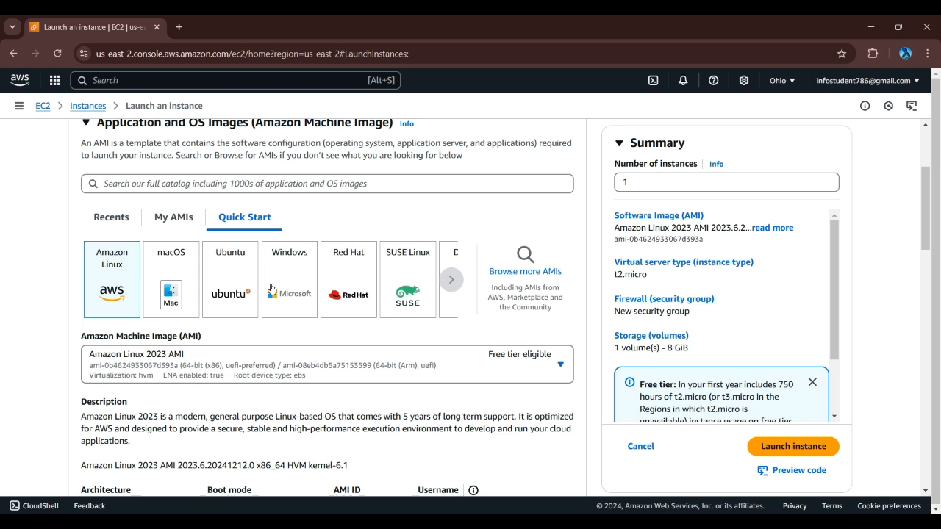
{"action": "left_click", "coordinate": [452, 283]}
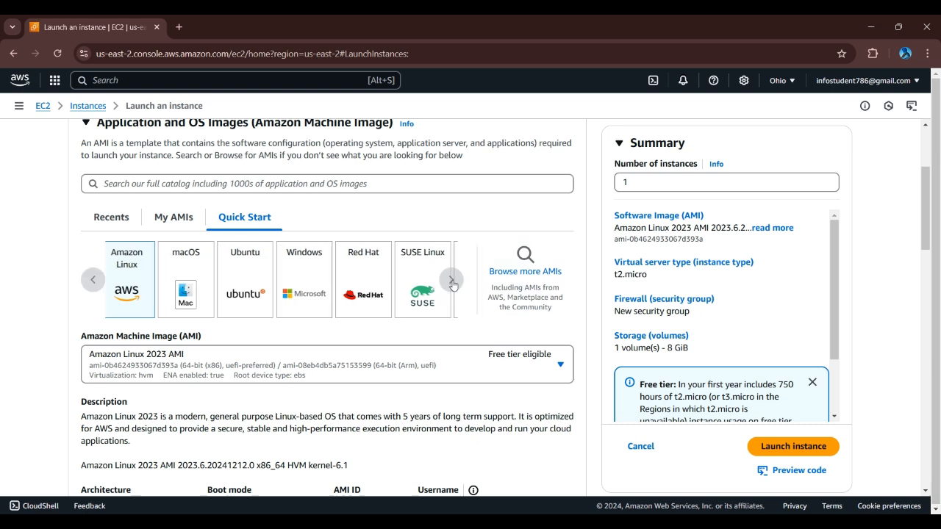
{"action": "left_click", "coordinate": [94, 285]}
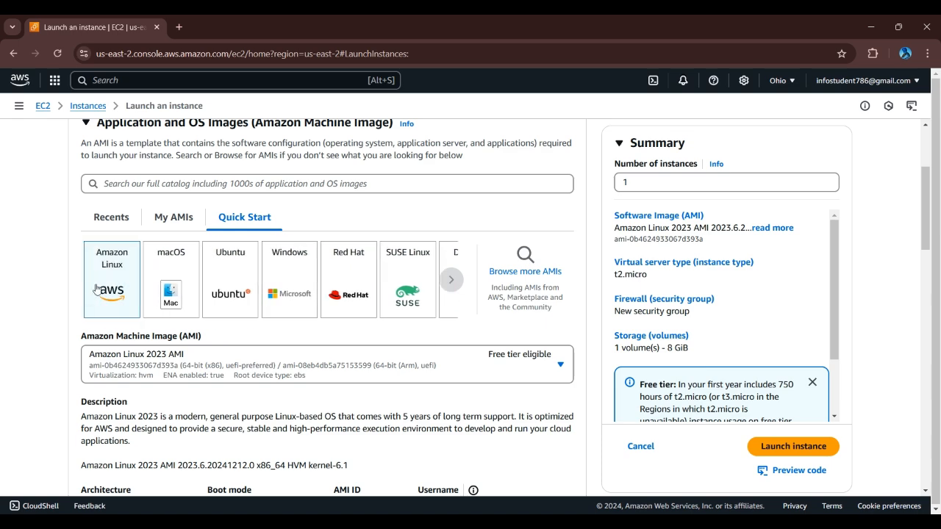
{"action": "scroll", "coordinate": [183, 348], "scroll_direction": "down", "scroll_amount": 1}
{"action": "scroll", "coordinate": [183, 348], "scroll_direction": "down", "scroll_amount": 1}
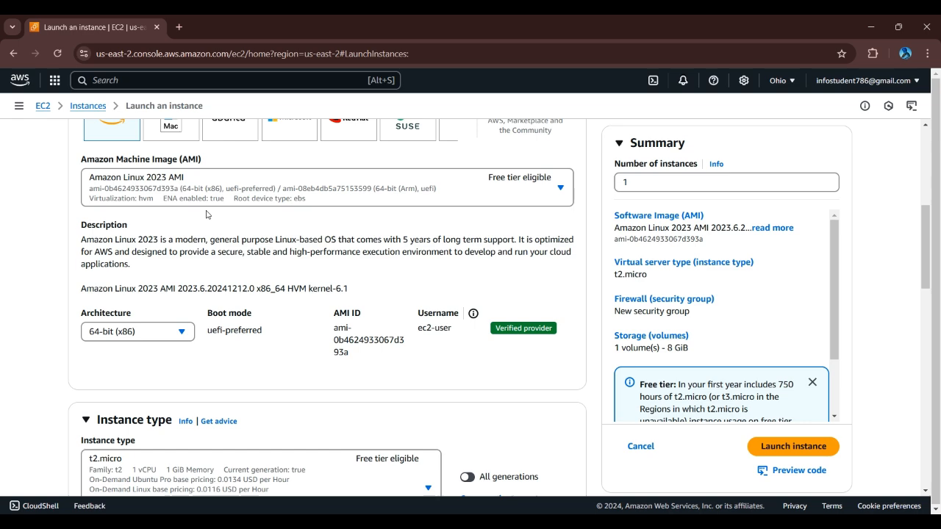
{"action": "scroll", "coordinate": [208, 202], "scroll_direction": "up", "scroll_amount": 1}
{"action": "scroll", "coordinate": [207, 237], "scroll_direction": "up", "scroll_amount": 1}
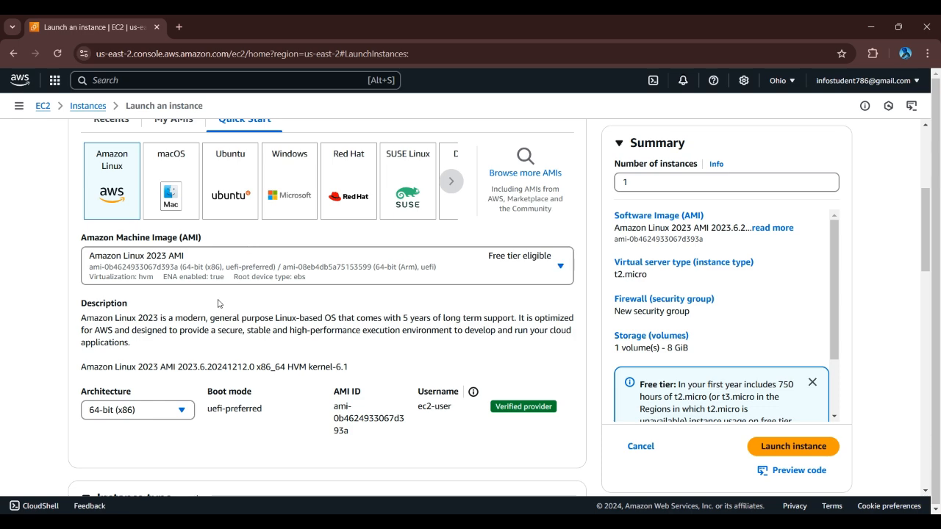
- Review the available instance types for the new server, keeping t2.micro
{"action": "scroll", "coordinate": [214, 315], "scroll_direction": "down", "scroll_amount": 3}
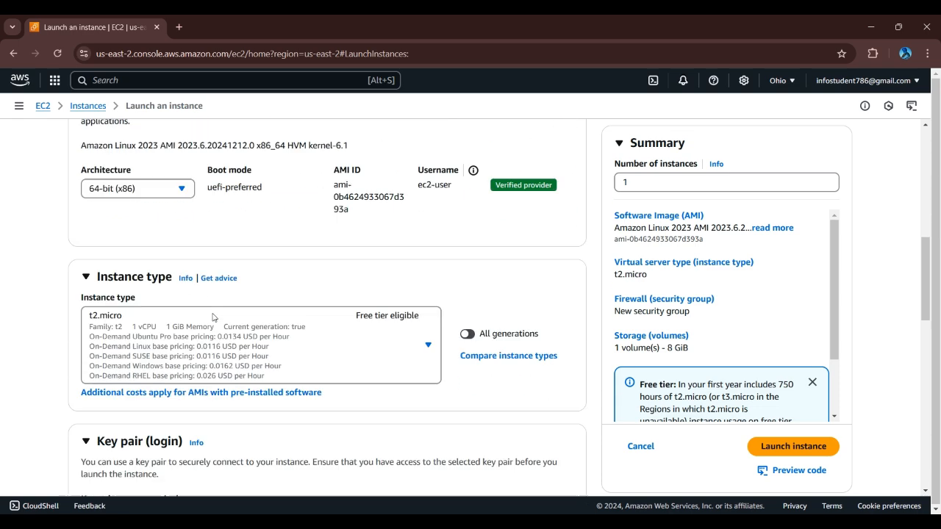
{"action": "scroll", "coordinate": [212, 316], "scroll_direction": "down", "scroll_amount": 2}
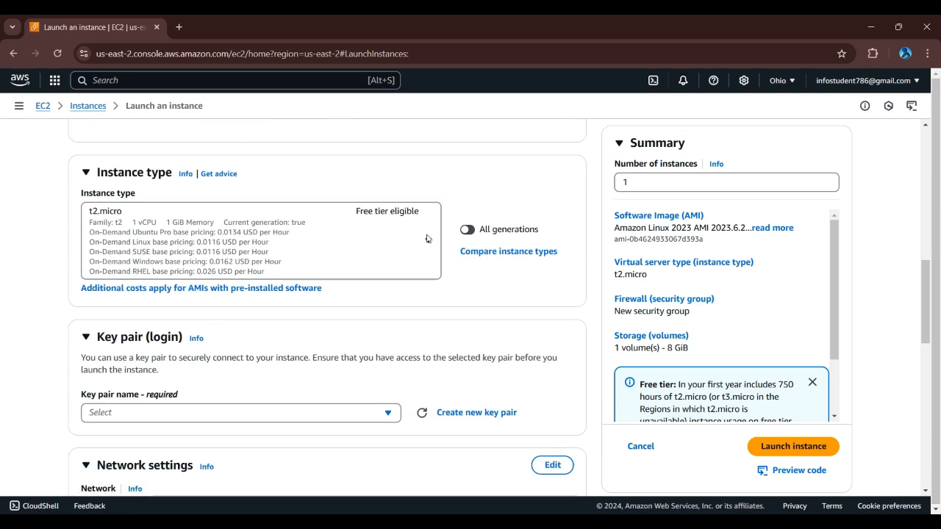
{"action": "left_click", "coordinate": [427, 242]}
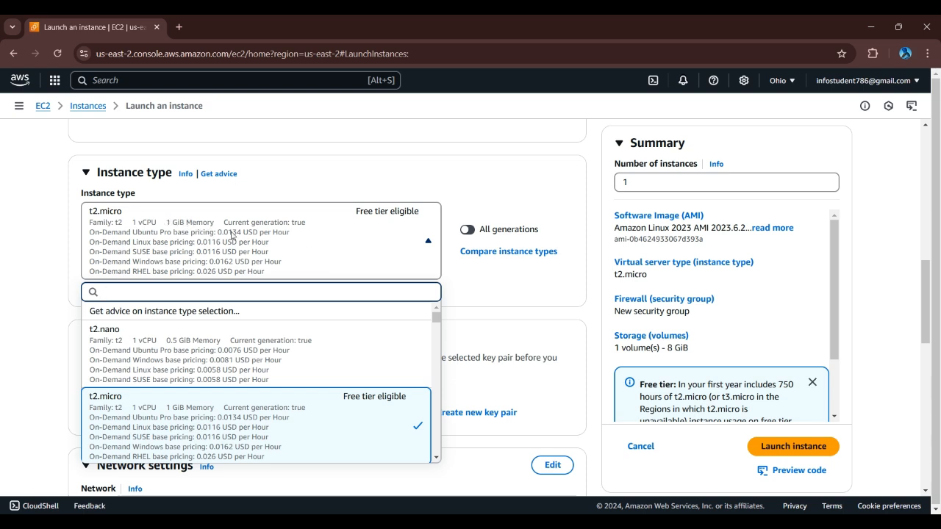
{"action": "left_click", "coordinate": [256, 245]}
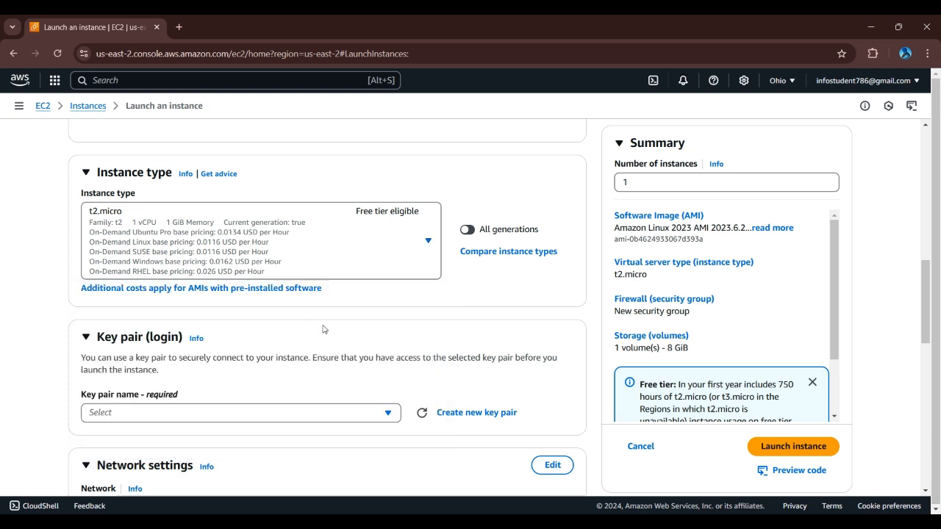
- Assign the existing info786key key pair to the instance and view the options for creating a new key pair
{"action": "scroll", "coordinate": [328, 336], "scroll_direction": "down", "scroll_amount": 3}
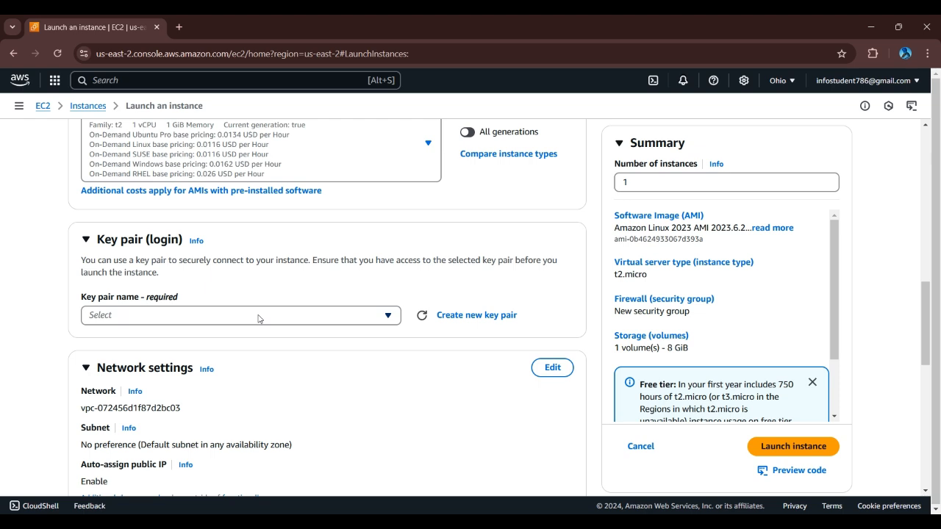
{"action": "left_click", "coordinate": [258, 318]}
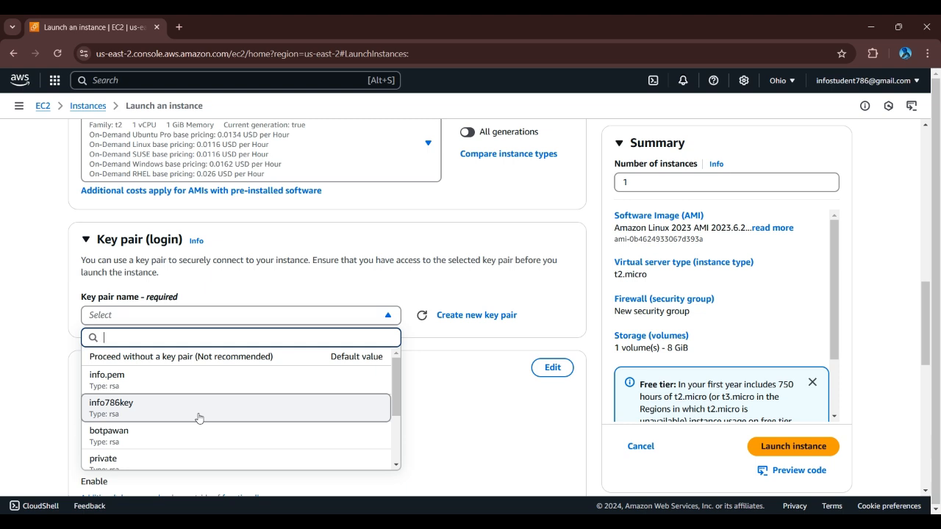
{"action": "left_click", "coordinate": [198, 418]}
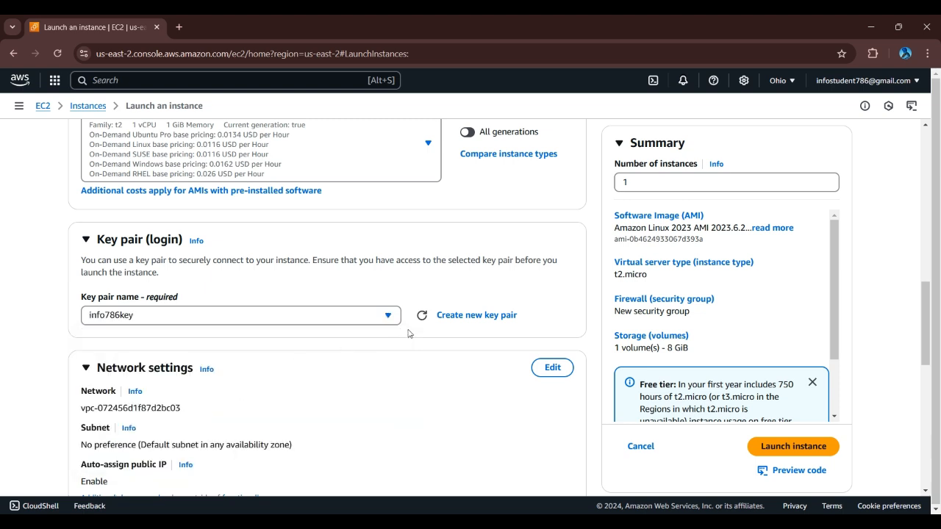
{"action": "left_click", "coordinate": [485, 316]}
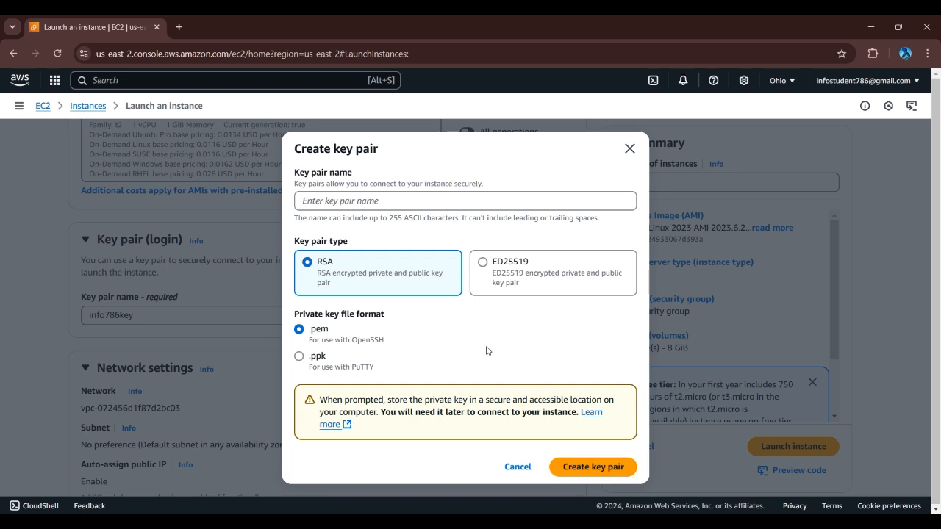
{"action": "left_click", "coordinate": [629, 152]}
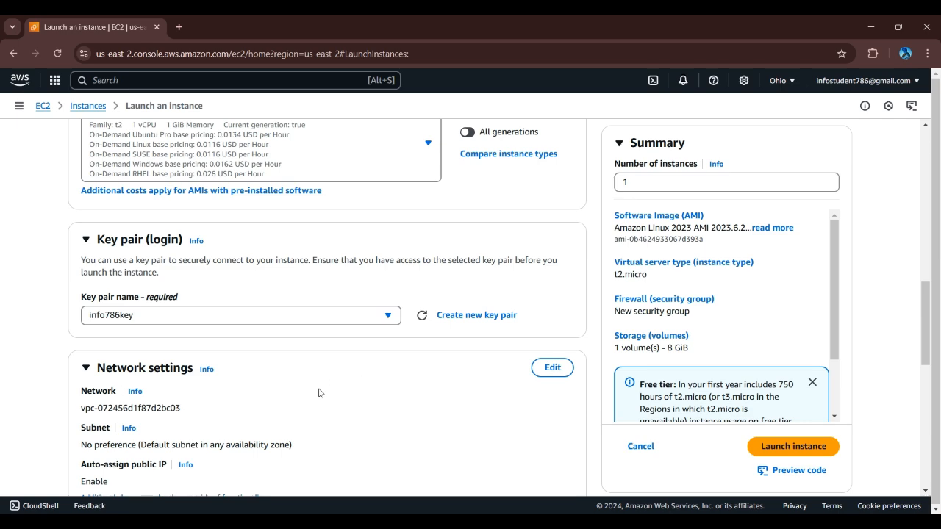
- Set the instance's firewall to use the existing Alltraffic security group
{"action": "scroll", "coordinate": [319, 390], "scroll_direction": "down", "scroll_amount": 1}
{"action": "scroll", "coordinate": [319, 393], "scroll_direction": "down", "scroll_amount": 3}
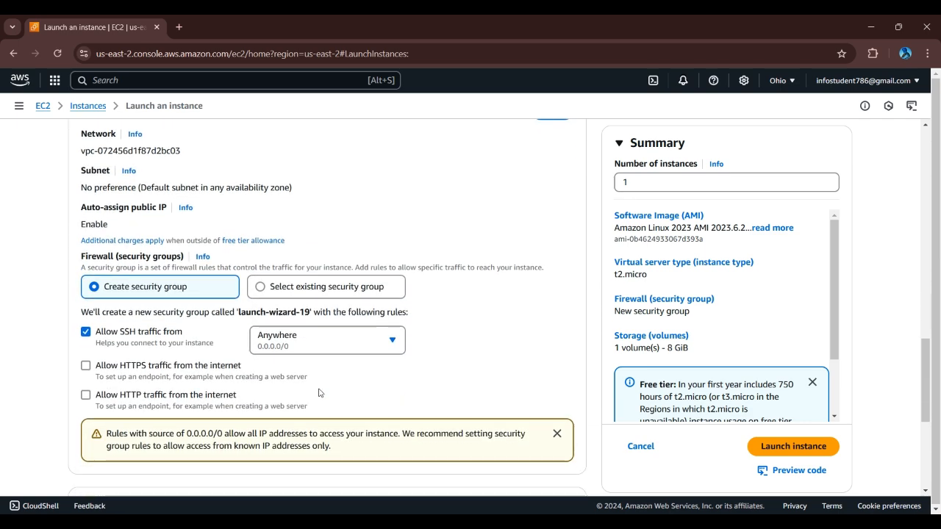
{"action": "scroll", "coordinate": [282, 390], "scroll_direction": "down", "scroll_amount": 1}
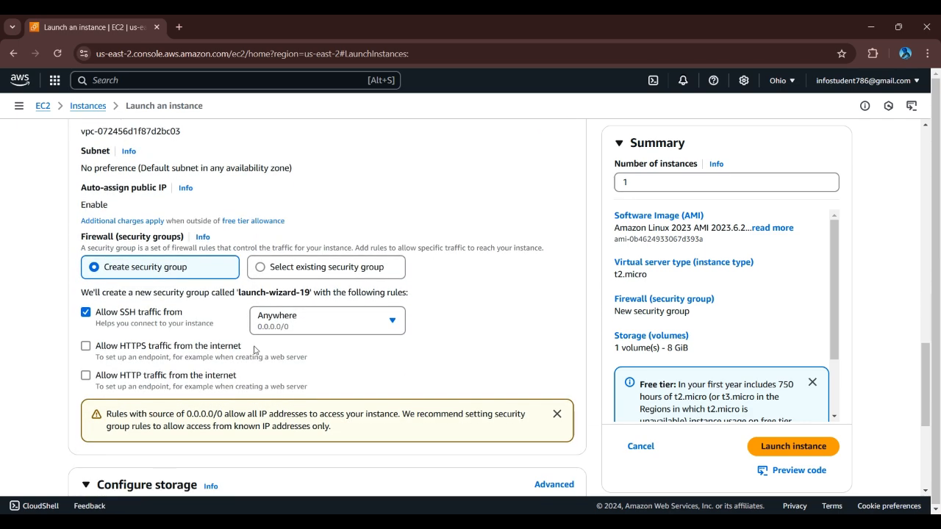
{"action": "left_click", "coordinate": [264, 269]}
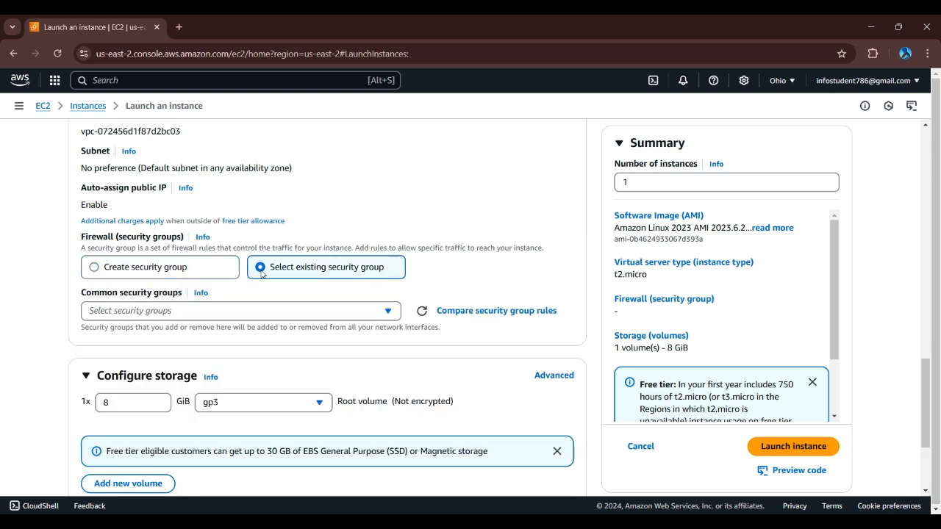
{"action": "left_click", "coordinate": [246, 317]}
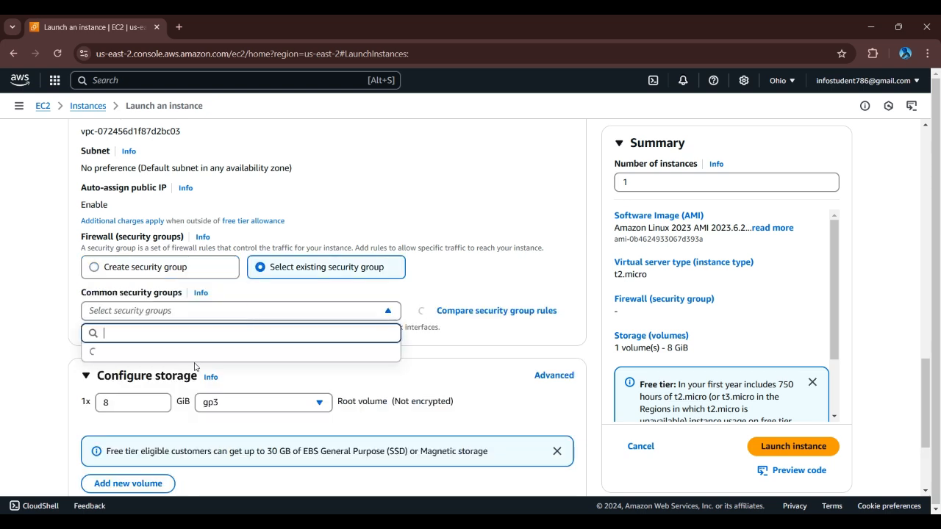
{"action": "scroll", "coordinate": [179, 385], "scroll_direction": "down", "scroll_amount": 2}
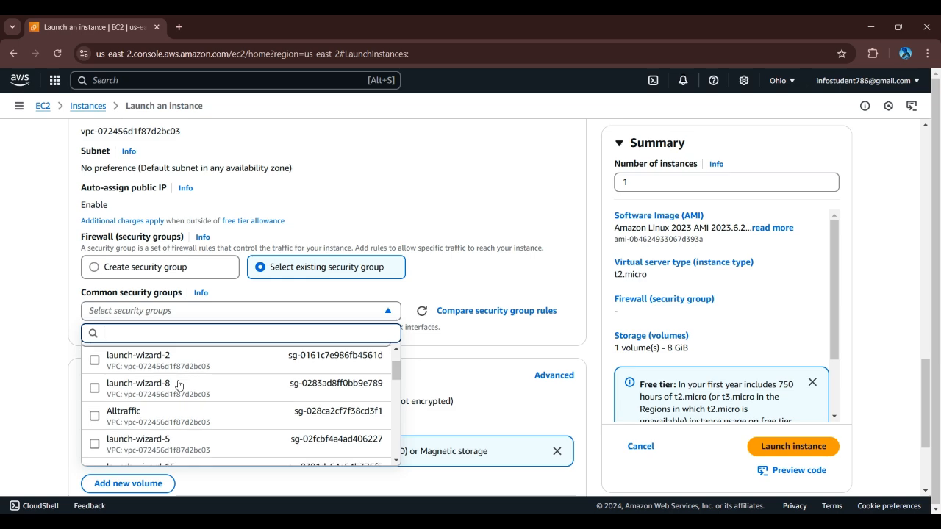
{"action": "left_click", "coordinate": [95, 417]}
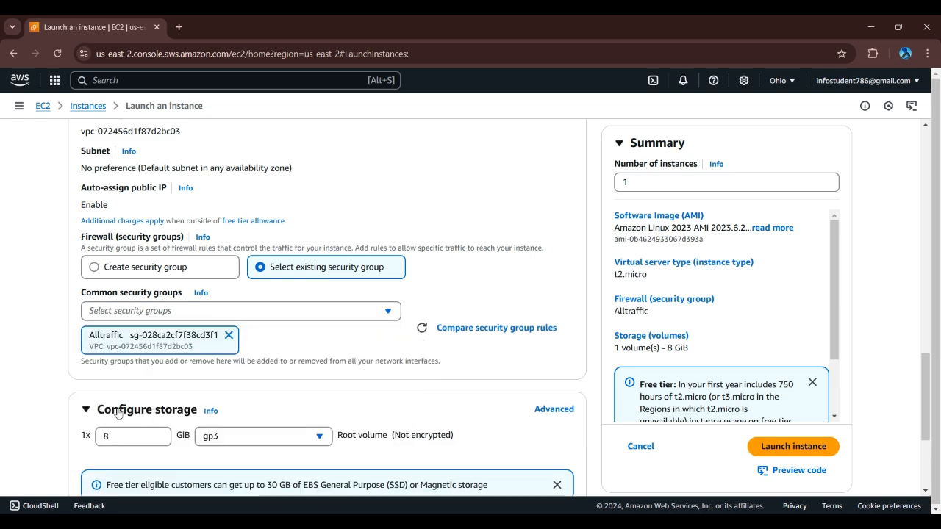
- Review the storage configuration and launch the test-server instance
{"action": "scroll", "coordinate": [410, 373], "scroll_direction": "down", "scroll_amount": 1}
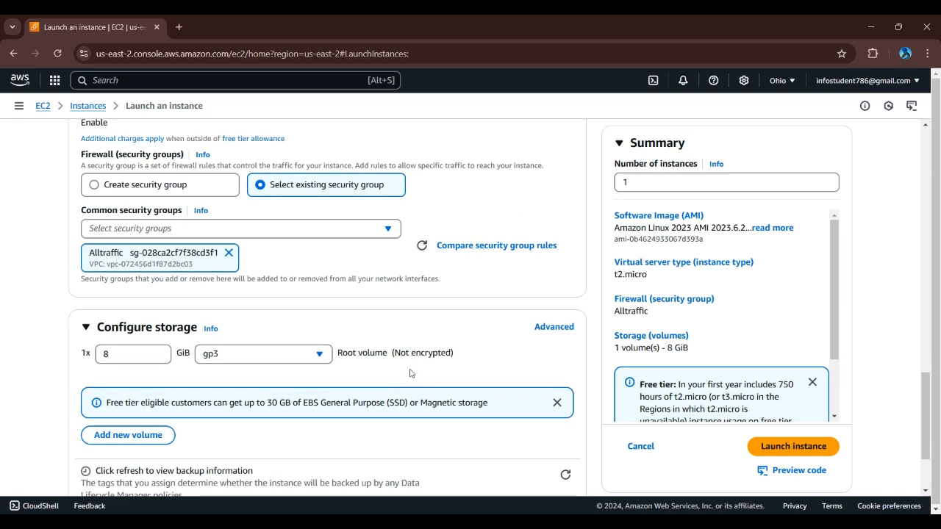
{"action": "scroll", "coordinate": [410, 373], "scroll_direction": "down", "scroll_amount": 2}
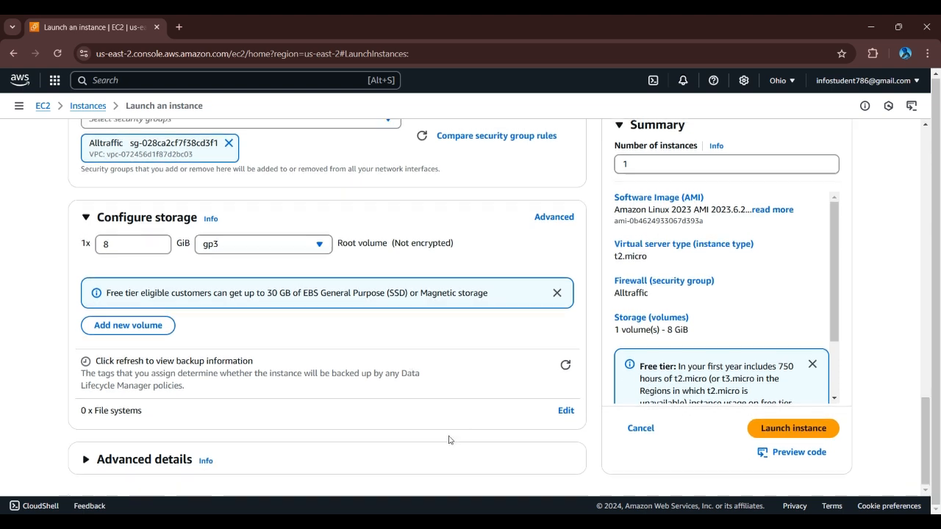
{"action": "scroll", "coordinate": [441, 433], "scroll_direction": "up", "scroll_amount": 1}
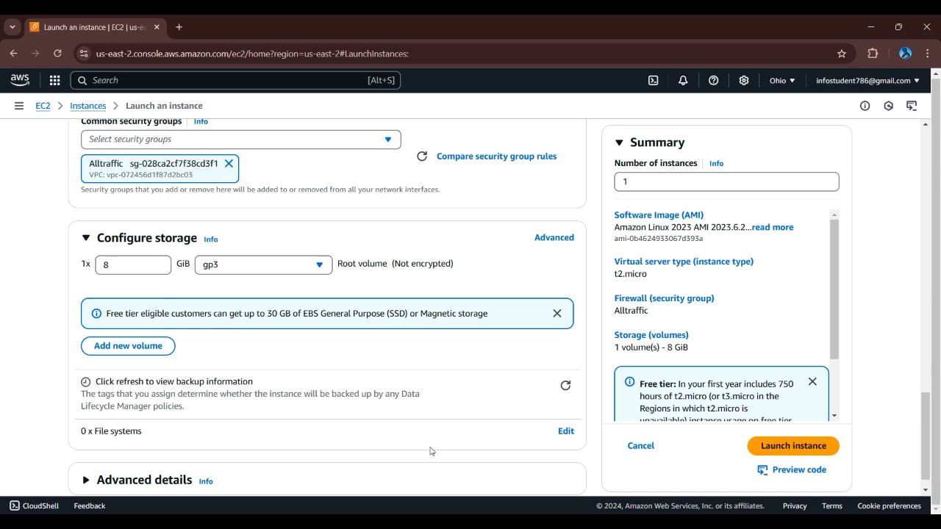
{"action": "left_click", "coordinate": [793, 446]}
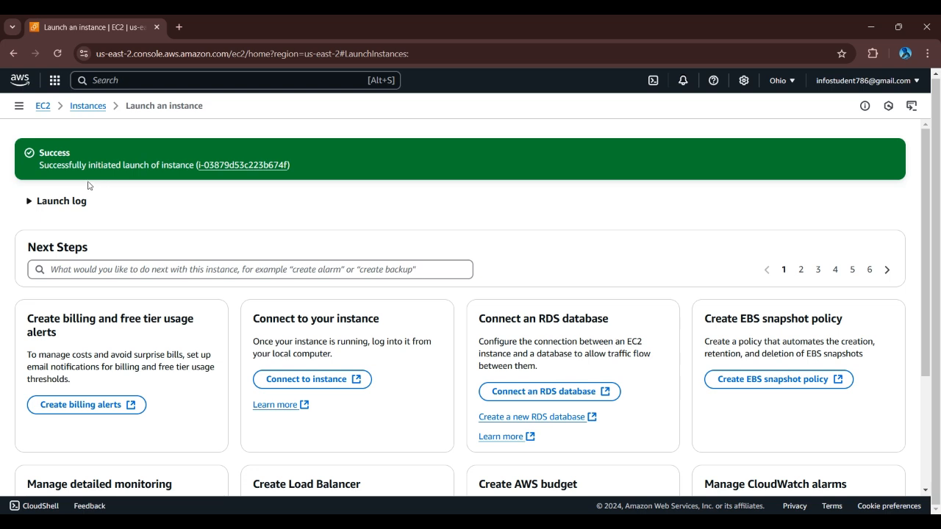
- Connect to the test-server instance from the instances list using EC2 Instance Connect with the ec2-user username
{"action": "left_click", "coordinate": [88, 106]}
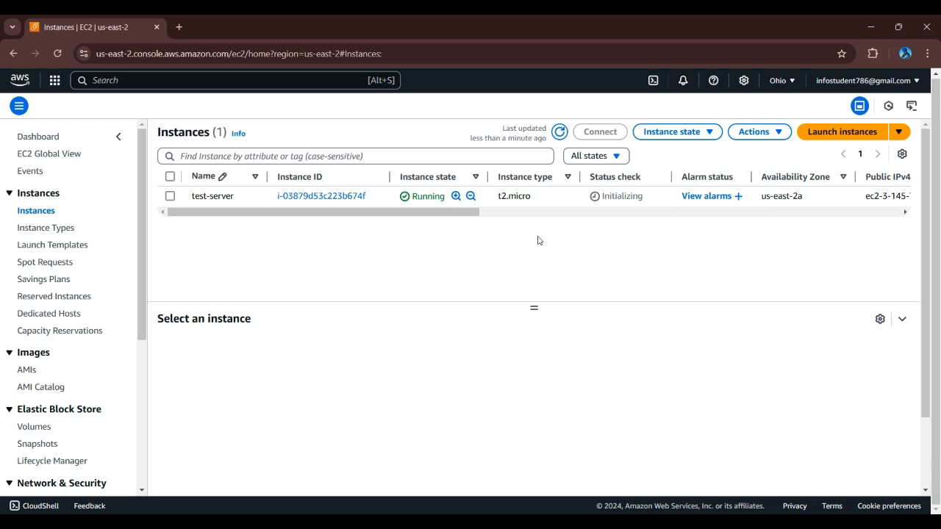
{"action": "left_click", "coordinate": [170, 196]}
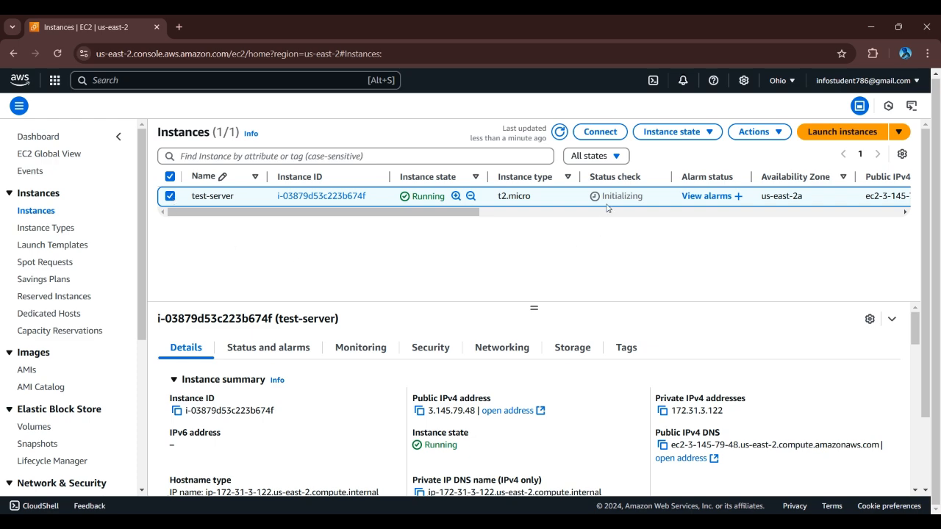
{"action": "left_click", "coordinate": [599, 138]}
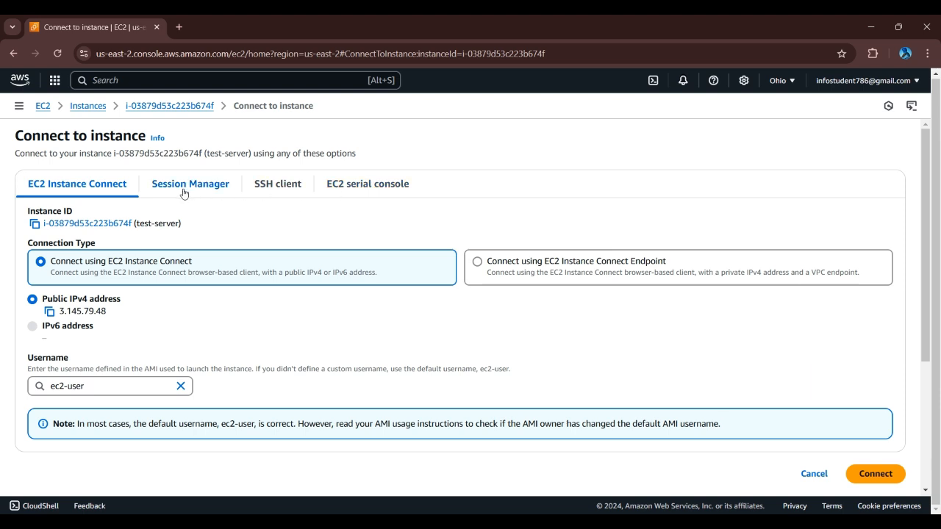
{"action": "scroll", "coordinate": [225, 319], "scroll_direction": "down", "scroll_amount": 2}
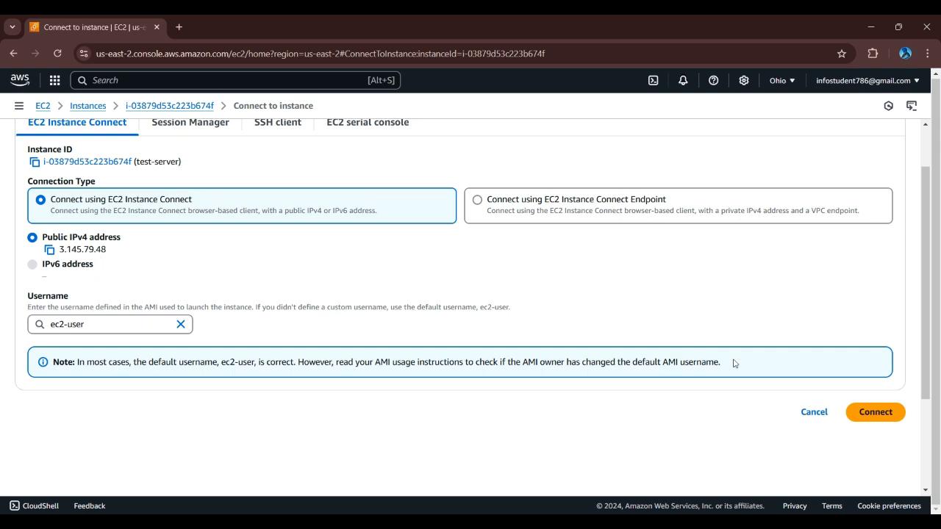
{"action": "left_click", "coordinate": [879, 416]}
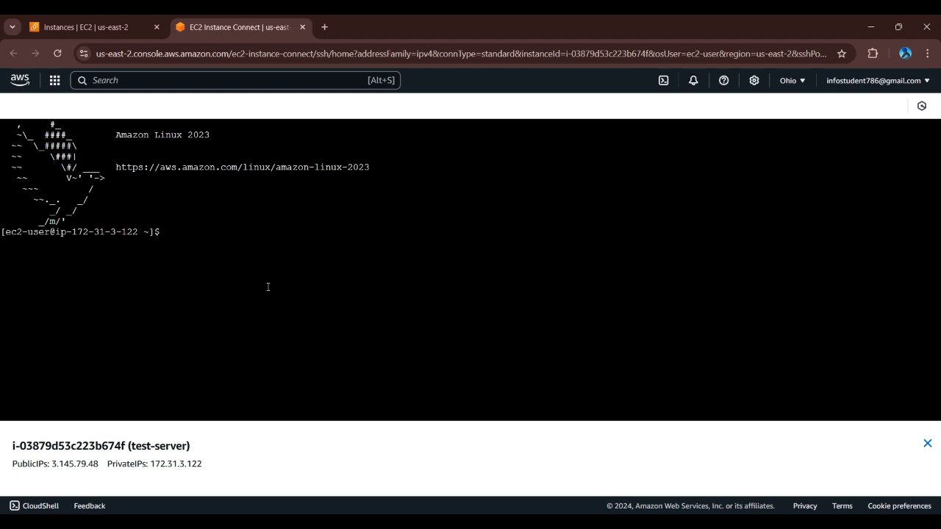
- Run sudo yum update in the instance's terminal
{"action": "left_click", "coordinate": [196, 233]}
{"action": "type", "text": "sudo yum update"}
{"action": "key", "text": "Return"}
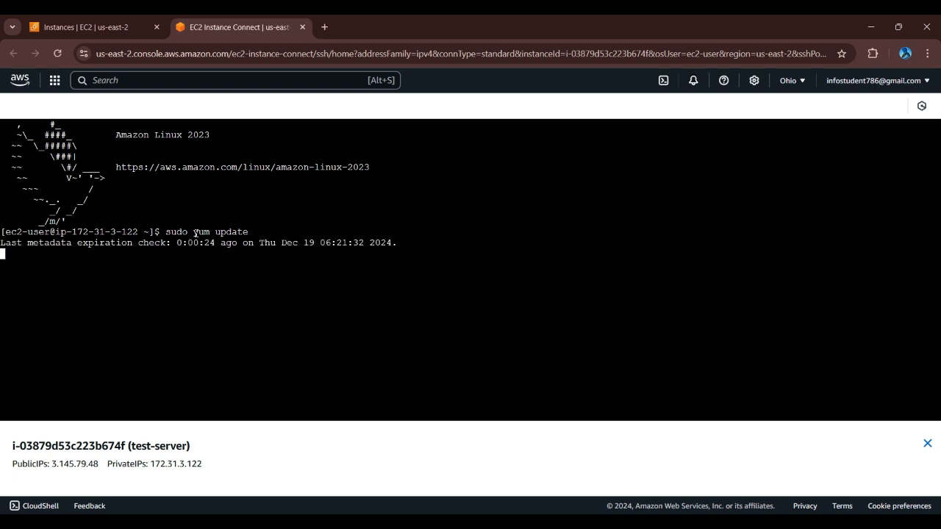